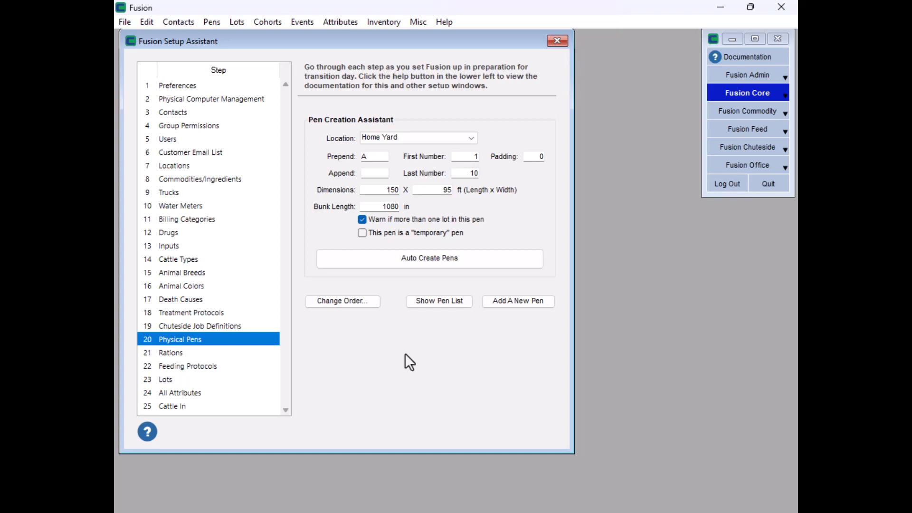
- Start a new ration from the Rations setup step and switch the active module to Fusion Feed
left_click(199, 353)
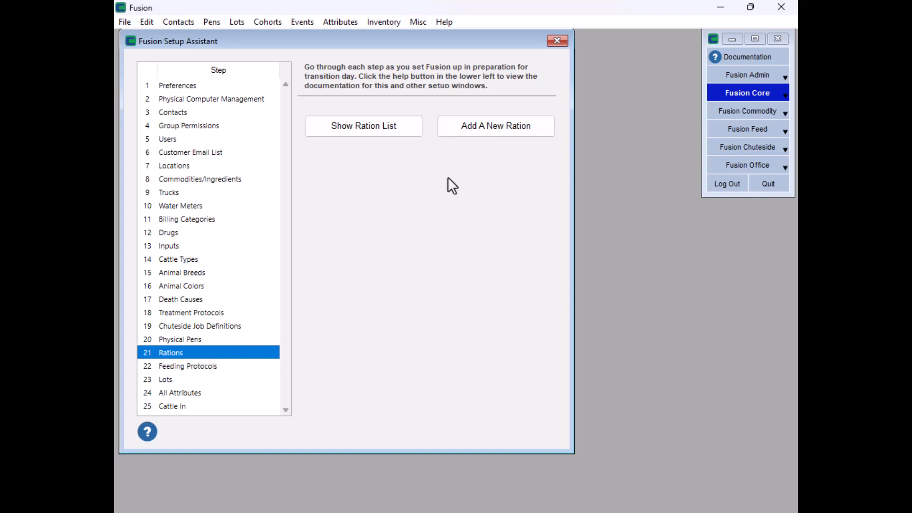
left_click(486, 131)
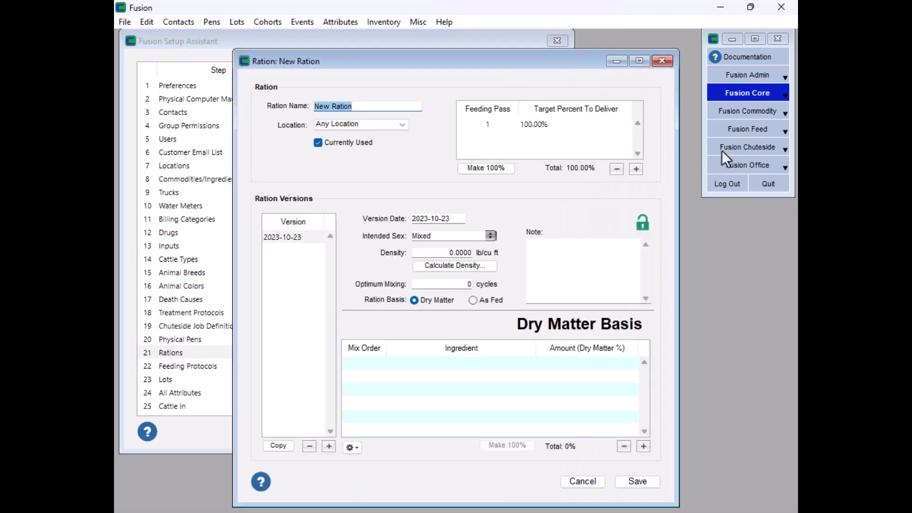
left_click(772, 132)
left_click(175, 22)
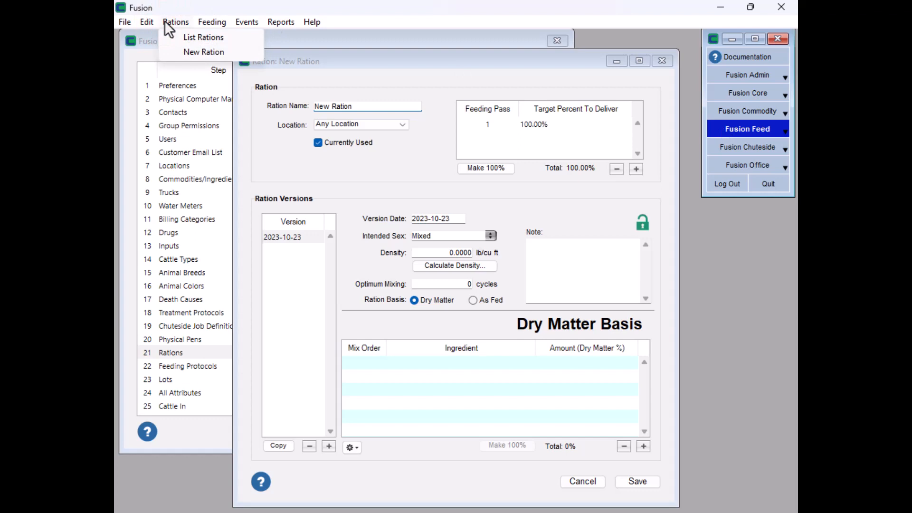
left_click(354, 61)
- Name the new ration Starter 1
type("Sta")
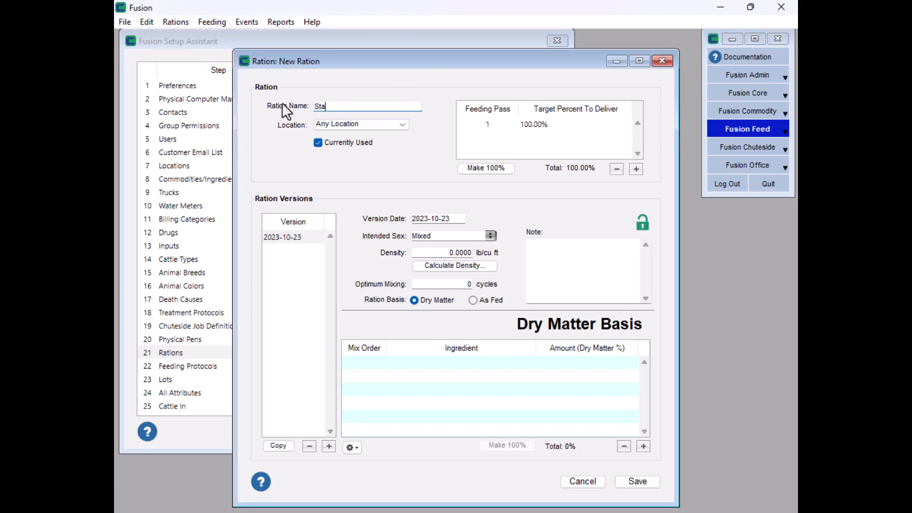
type("rter 1")
key("Tab")
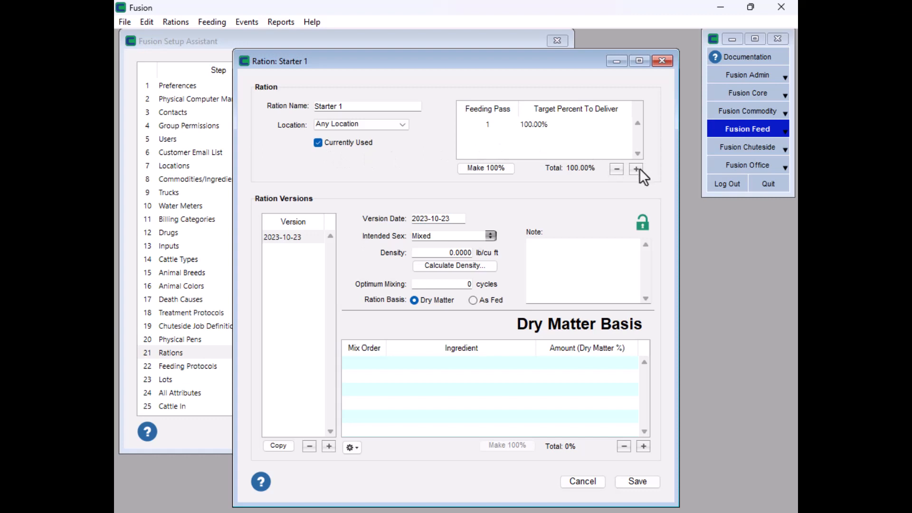
- Set feeding pass 1 to deliver 40% and add a second feeding pass for the remaining 60%
left_click(529, 124)
left_click(529, 124)
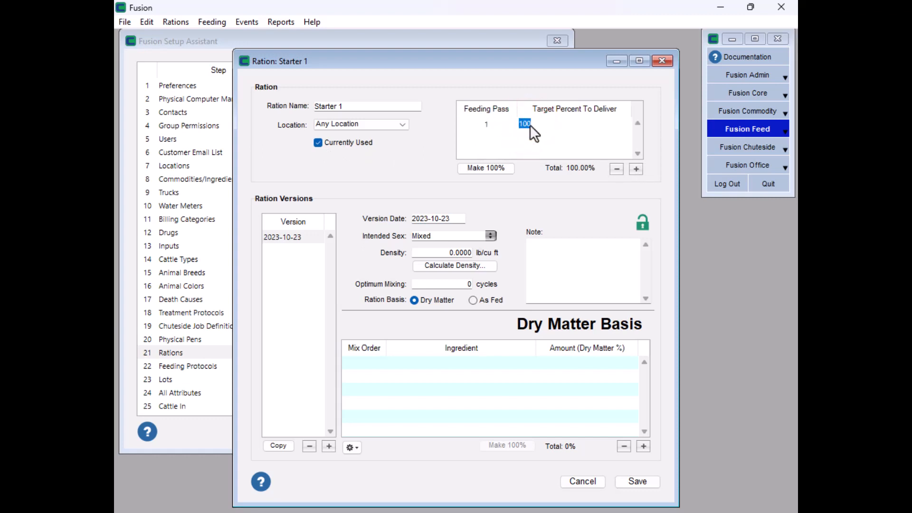
type("40")
key("Return")
left_click(636, 169)
key("Tab")
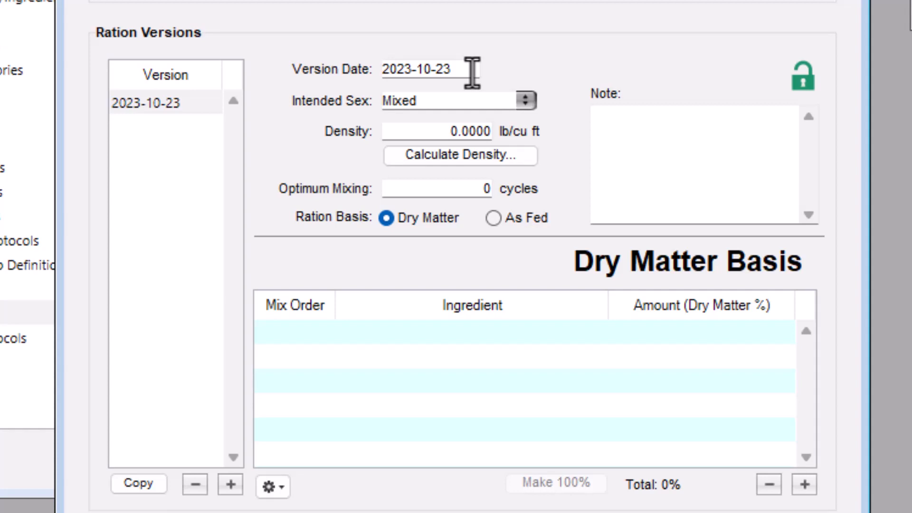
- Keep the intended sex as Mixed and calculate the ration density from a 14,500 lb full load on the 2022 Peterbuilt
left_click(525, 101)
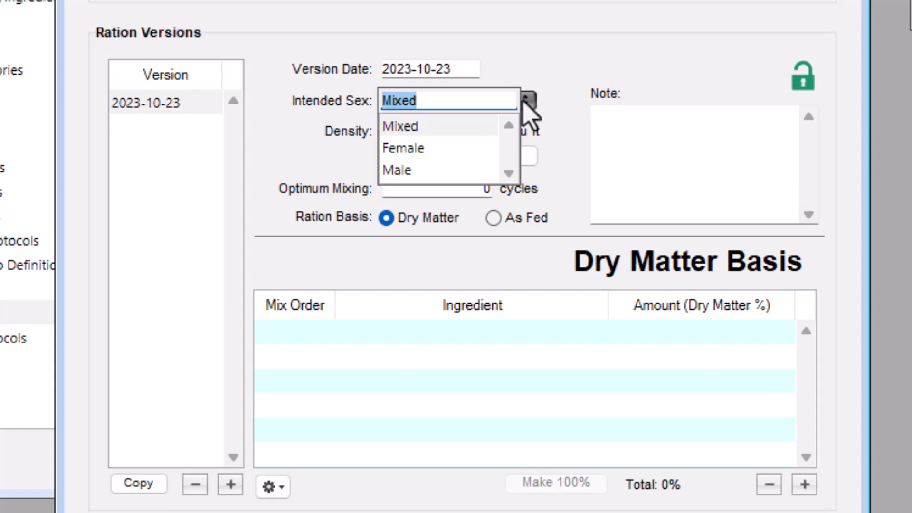
key("Tab")
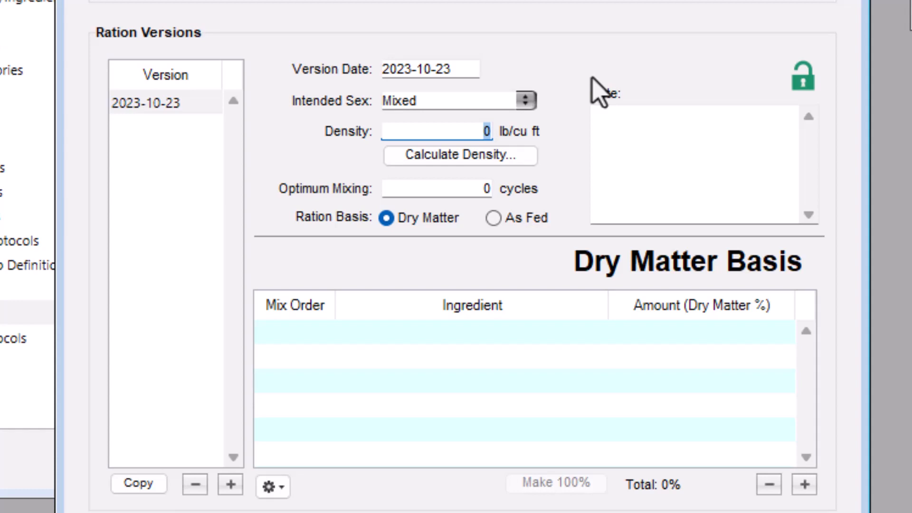
left_click(511, 155)
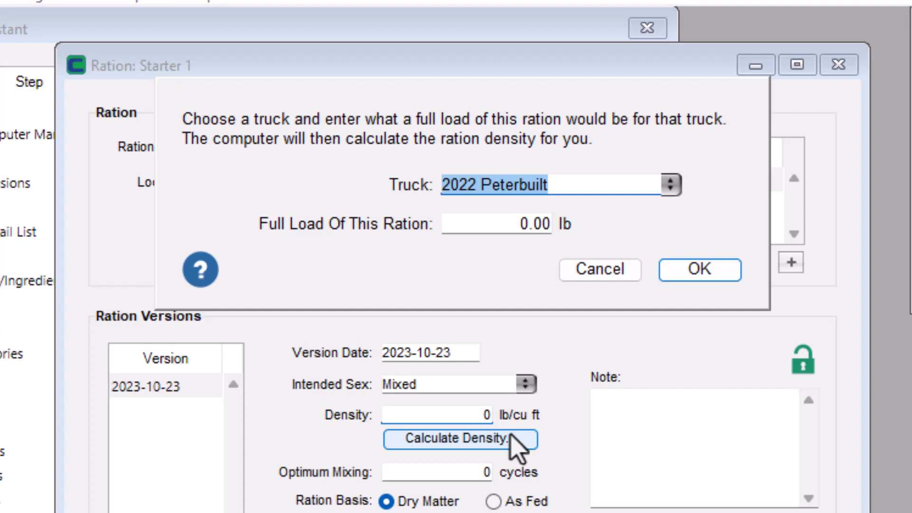
key("Tab")
type("14500")
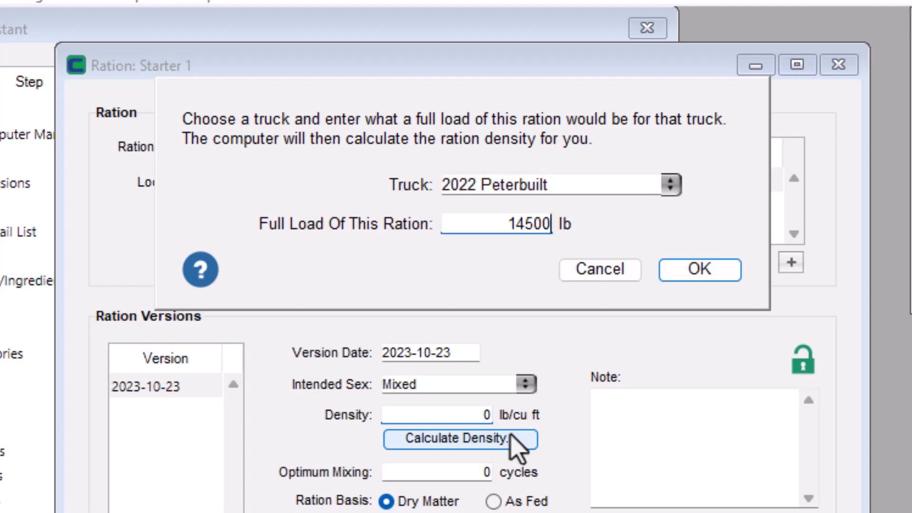
key("shift+Tab")
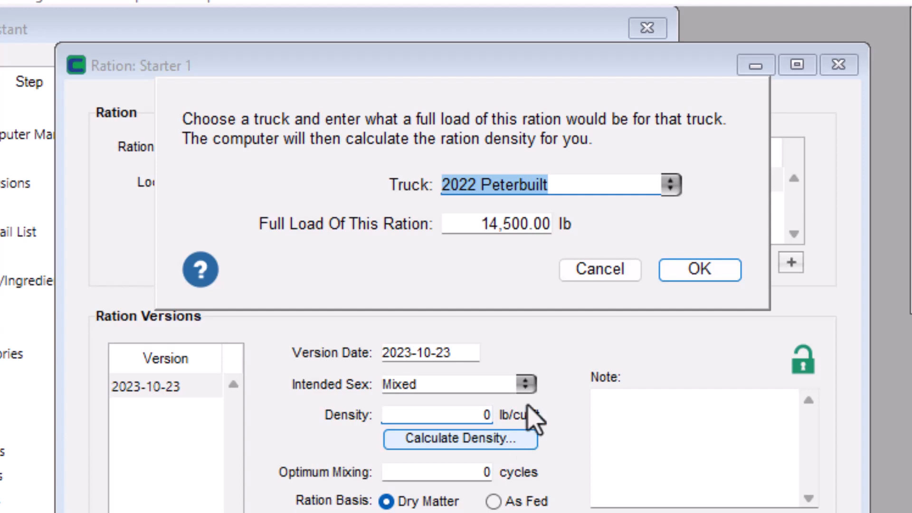
left_click(690, 274)
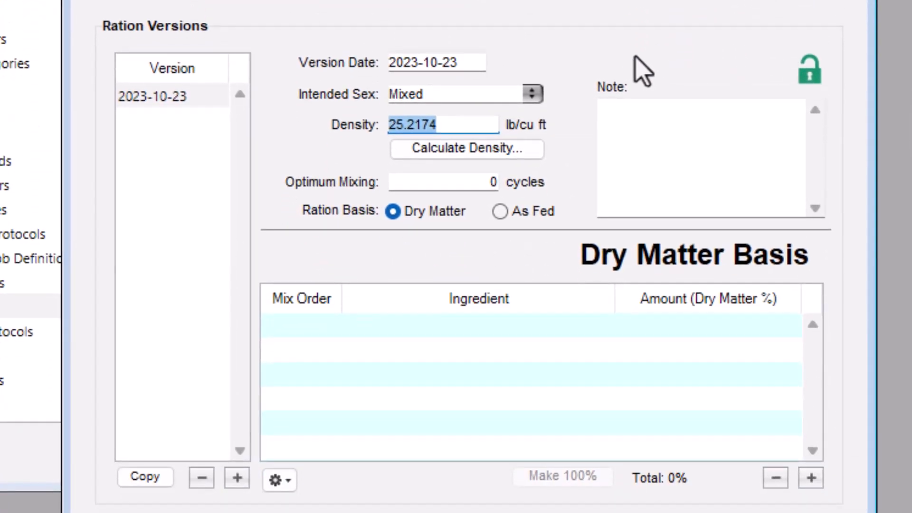
- Set the ration version's optimum mixing to 300 cycles
key("Tab")
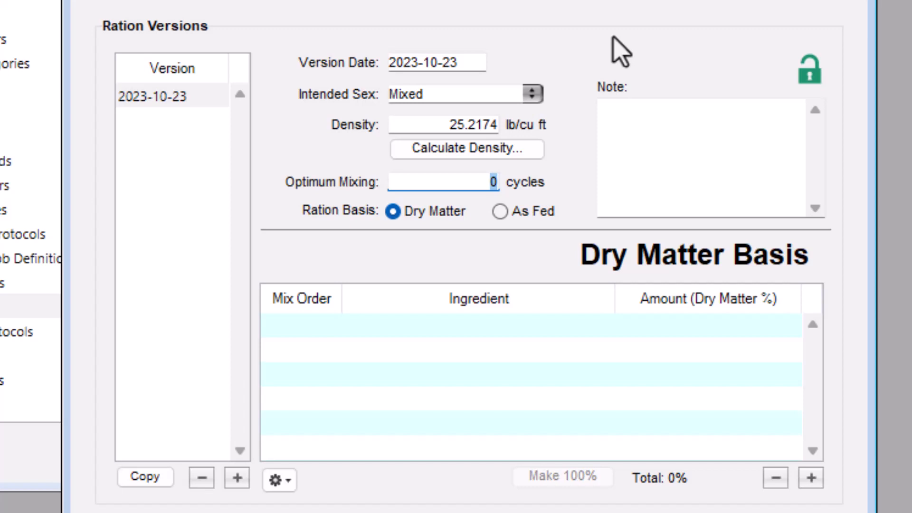
type("300")
key("Tab")
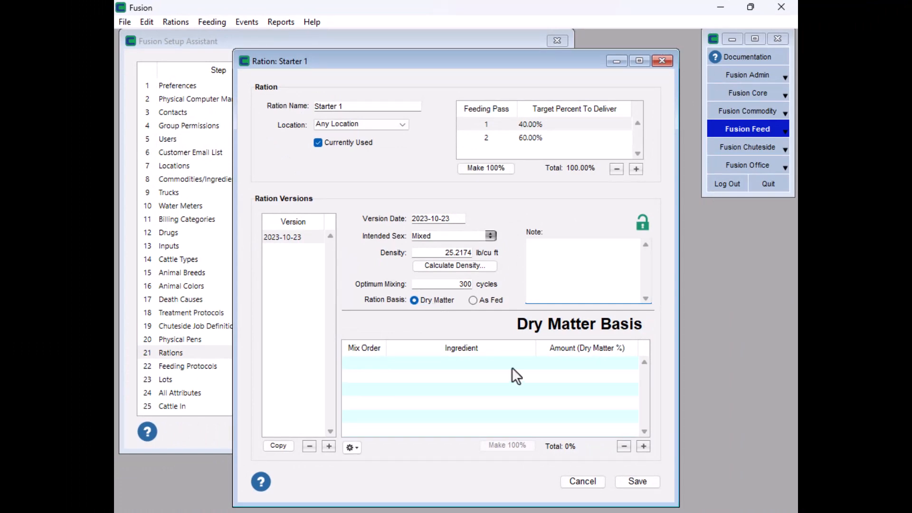
- Add Barley at 15.5% and Silage at 83.7% dry matter to the ration's ingredients
left_click(643, 446)
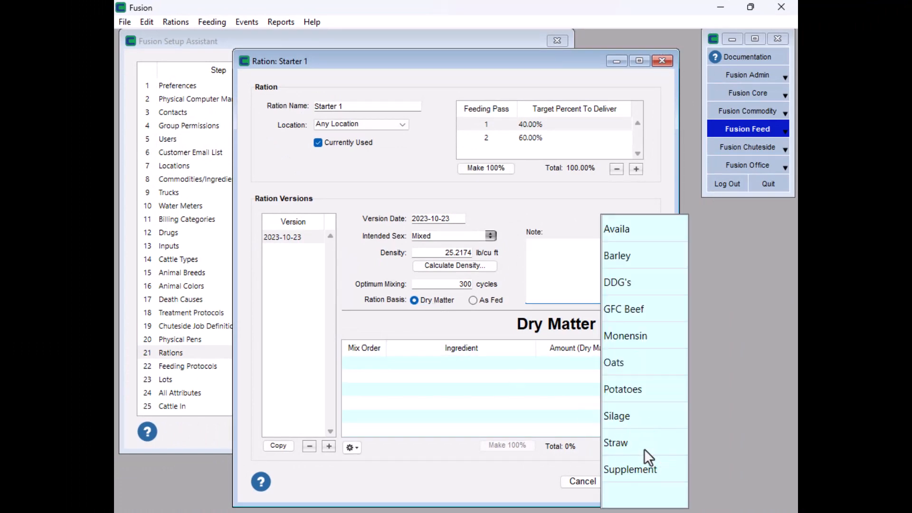
left_click(620, 255)
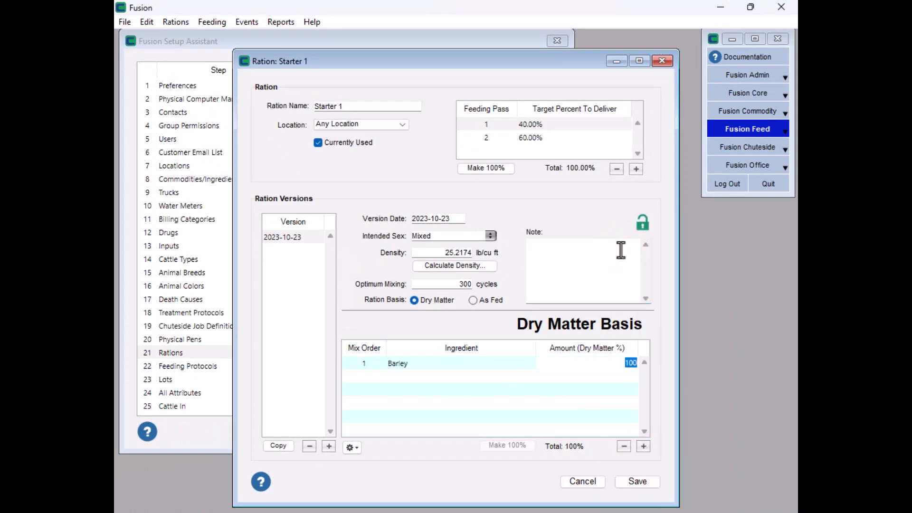
type("15.5")
key("Return")
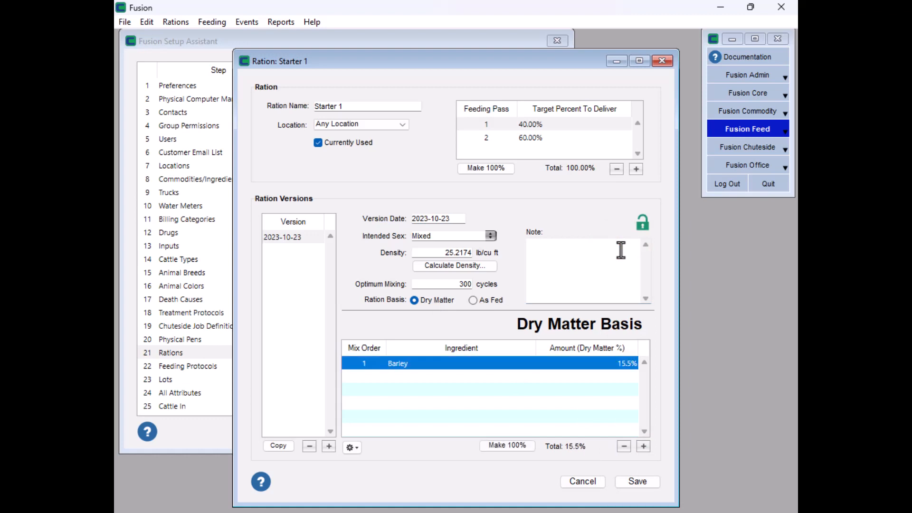
left_click(644, 446)
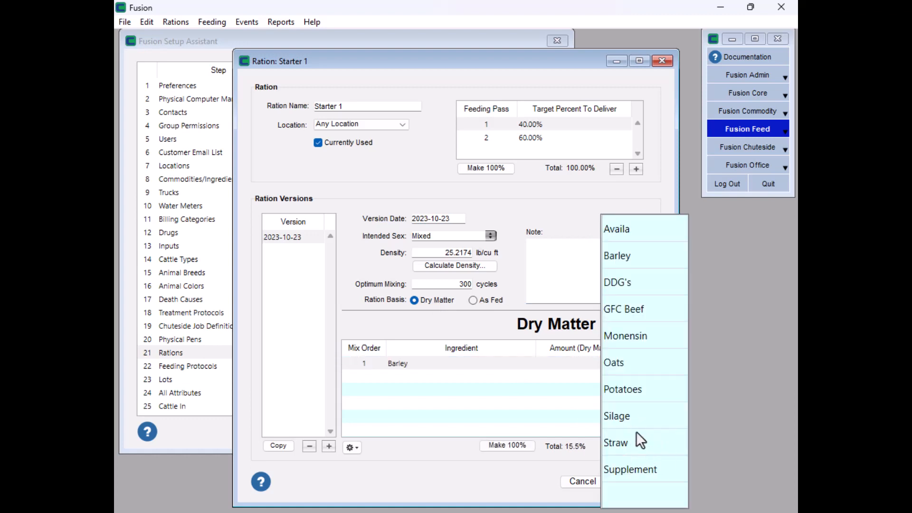
left_click(636, 436)
type("83.7")
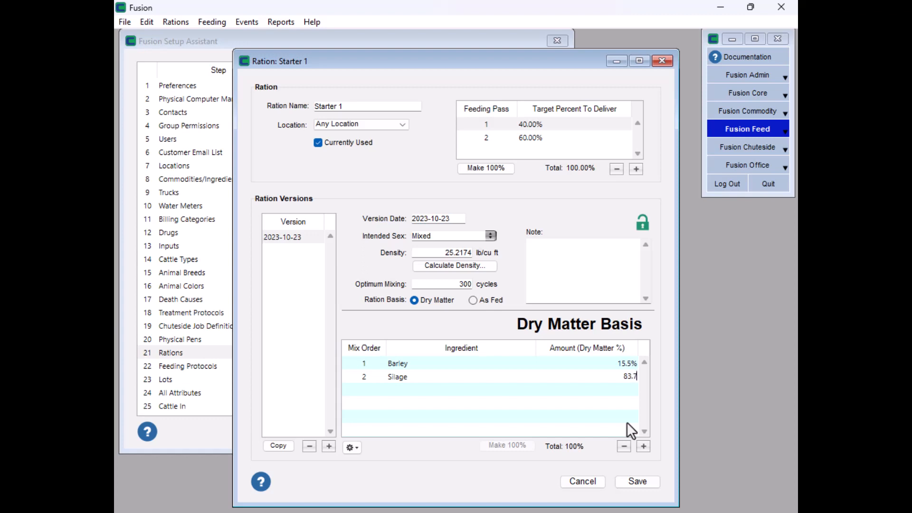
key("Return")
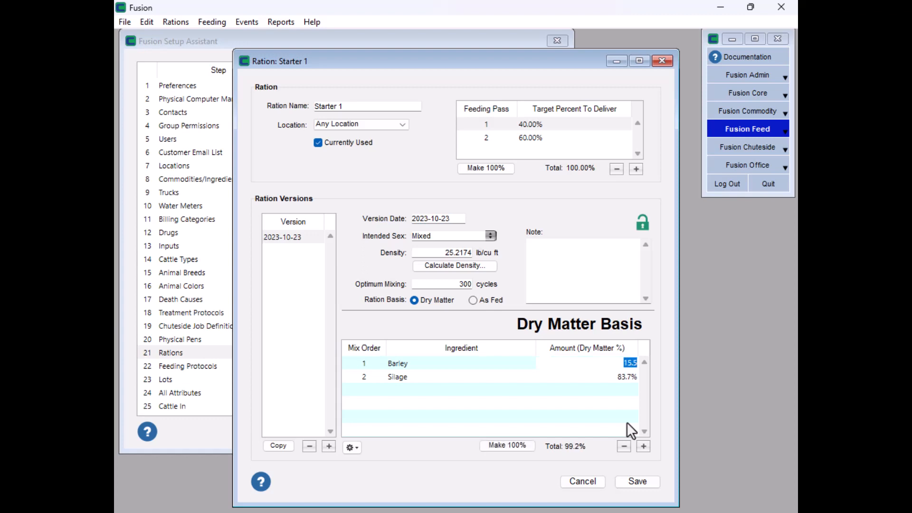
- Move Silage ahead of Barley to first place in the mix order
left_click(626, 375)
left_click(407, 376)
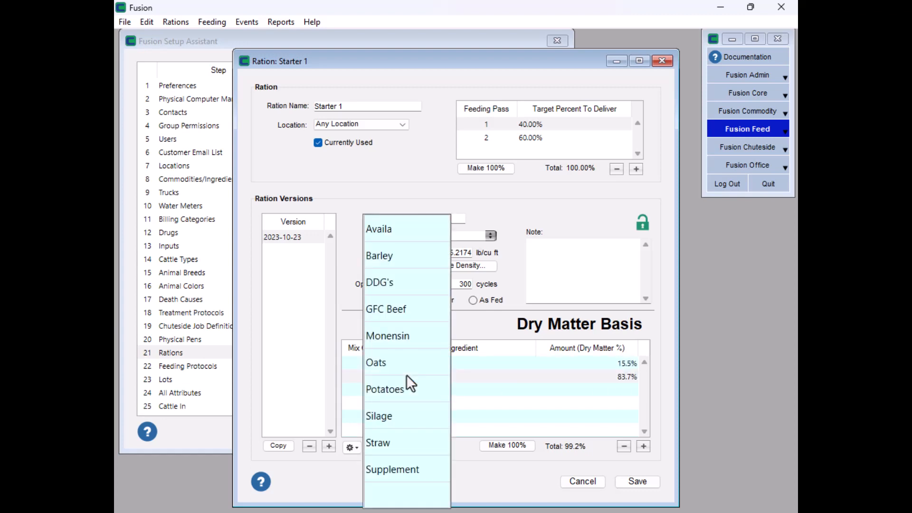
left_click(473, 335)
left_click(426, 373)
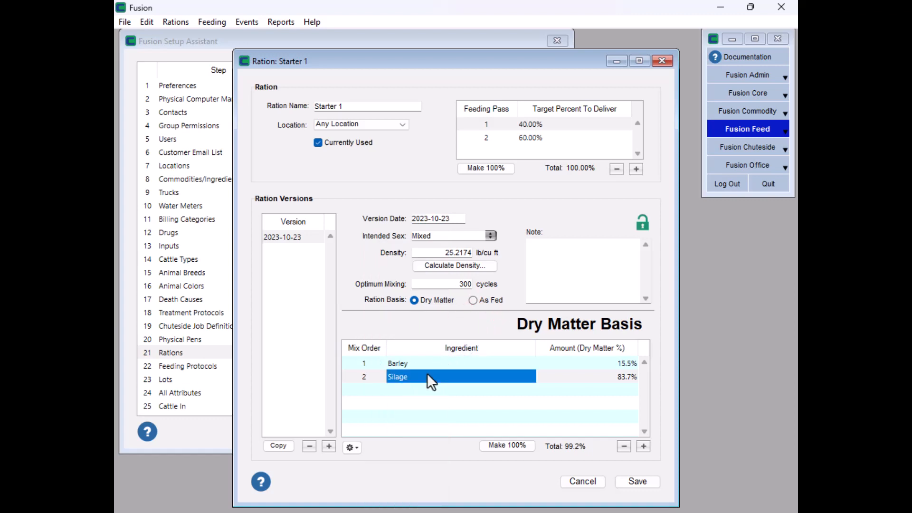
left_click_drag(361, 379, 365, 358)
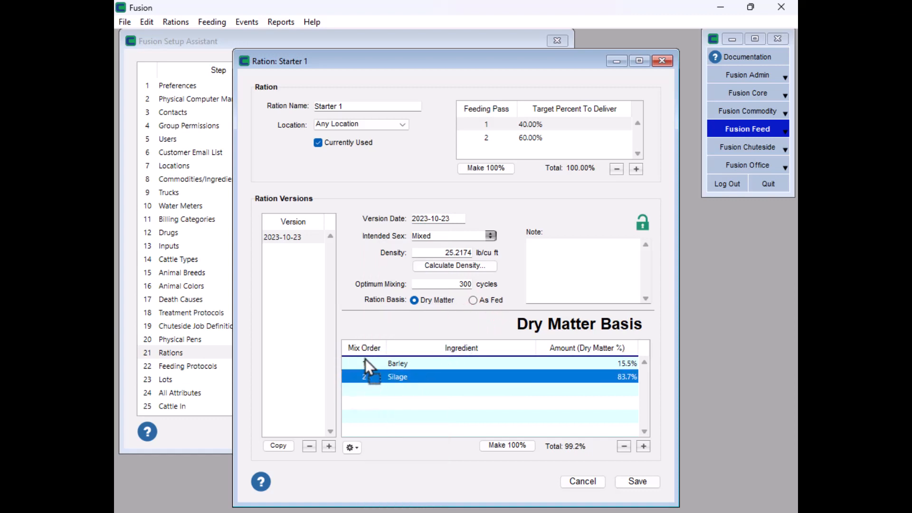
left_click(435, 403)
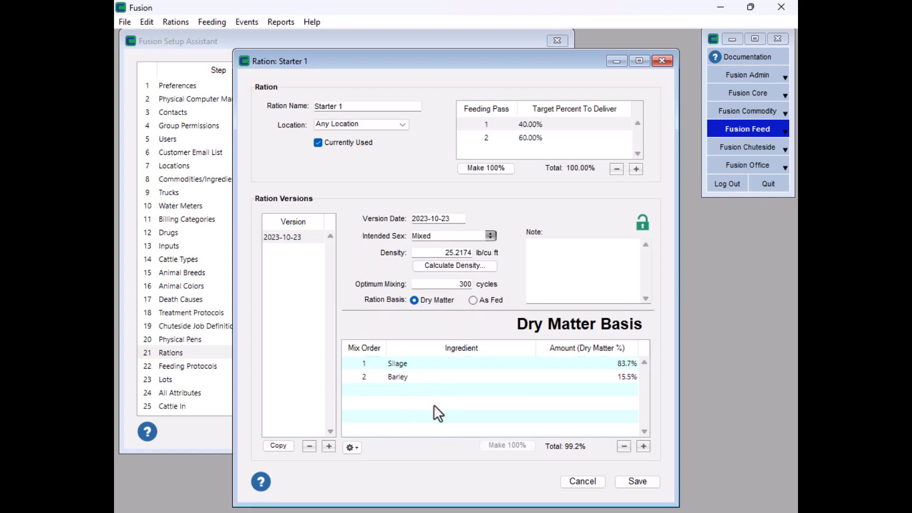
- Add Availa at 0.0303% and GFC Beef at 0.0245% dry matter as the third and fourth ingredients
left_click(643, 446)
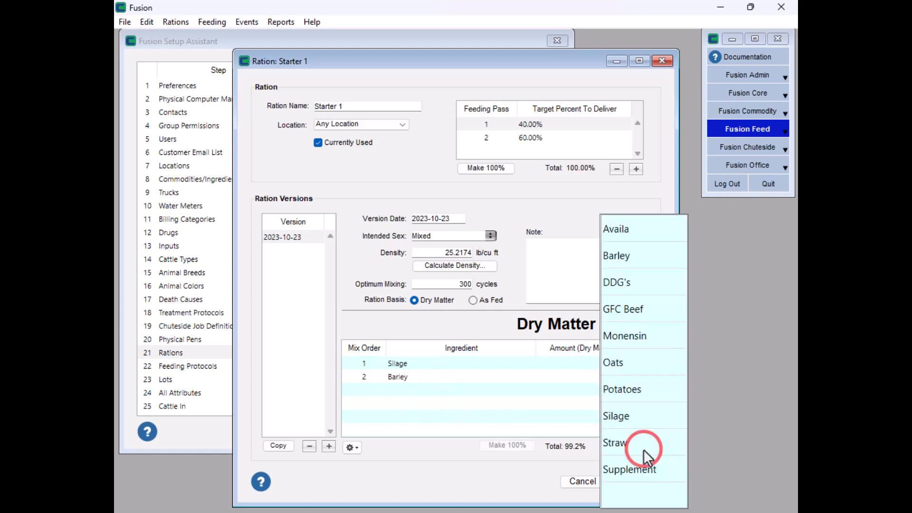
left_click(612, 228)
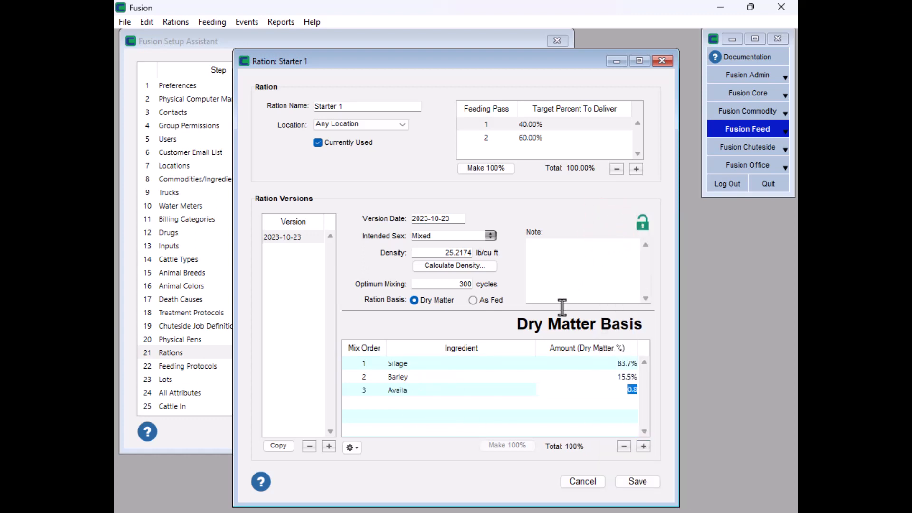
type("0.0")
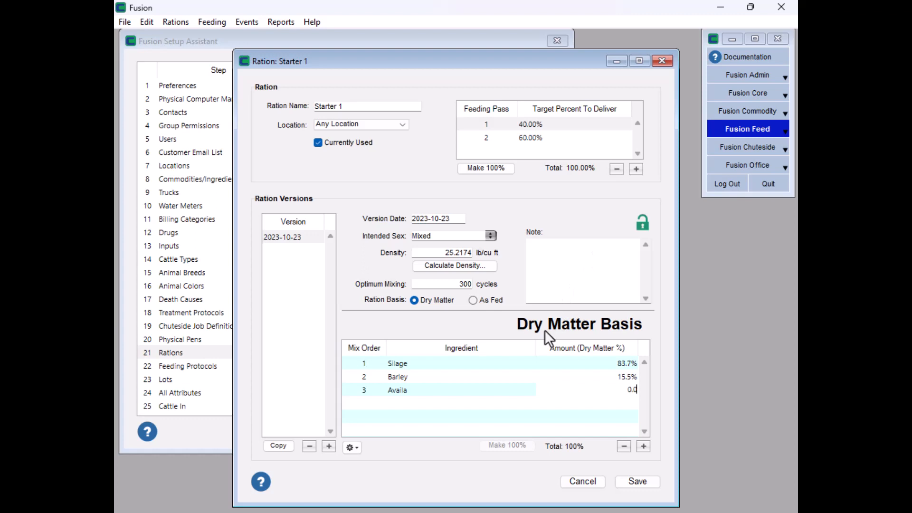
type("303")
key("Tab")
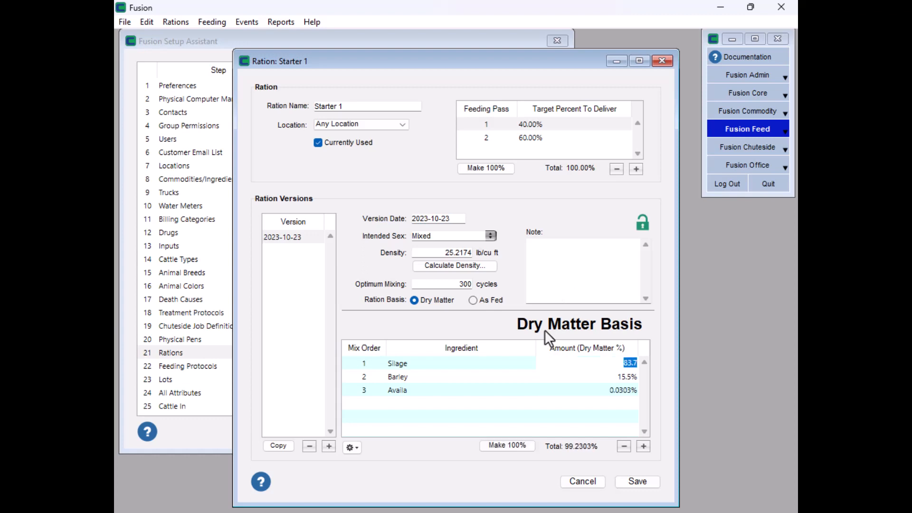
left_click(647, 447)
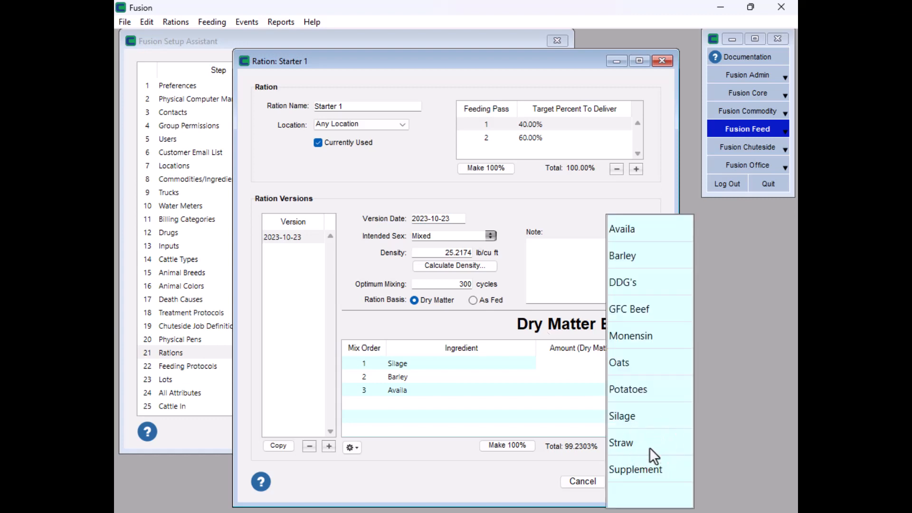
left_click(626, 312)
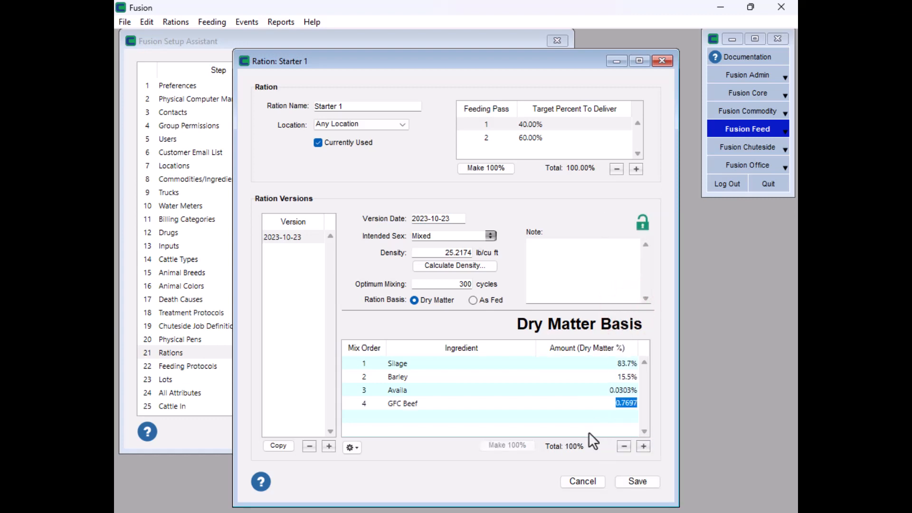
type("0.0245")
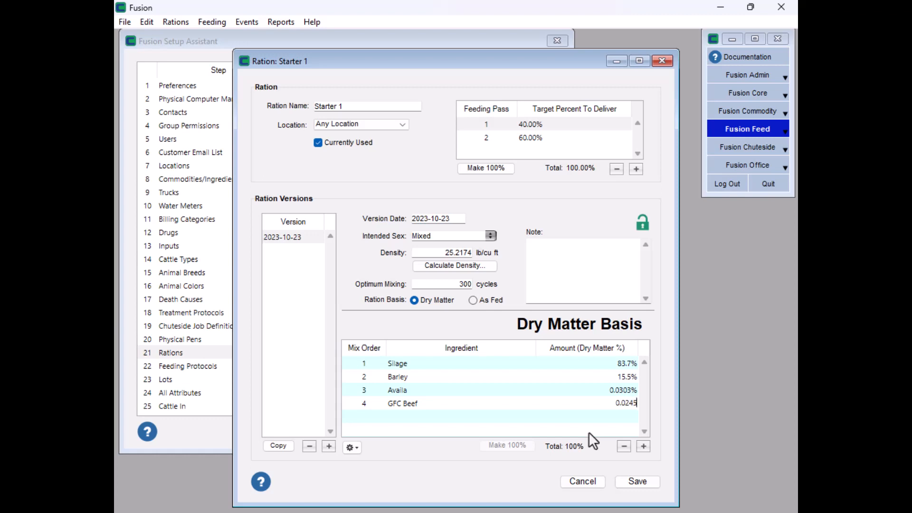
key("Return")
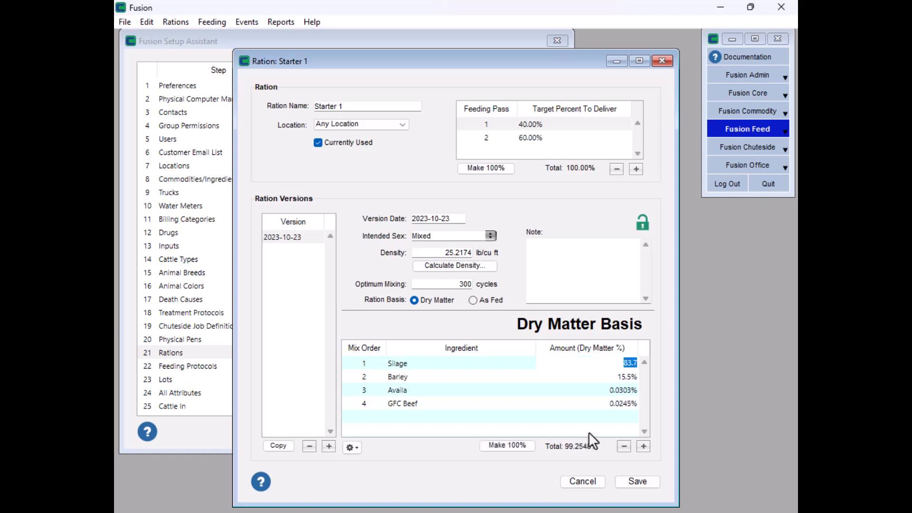
- Add Monensin at 0.01649% dry matter as the ration's fifth ingredient
left_click(643, 445)
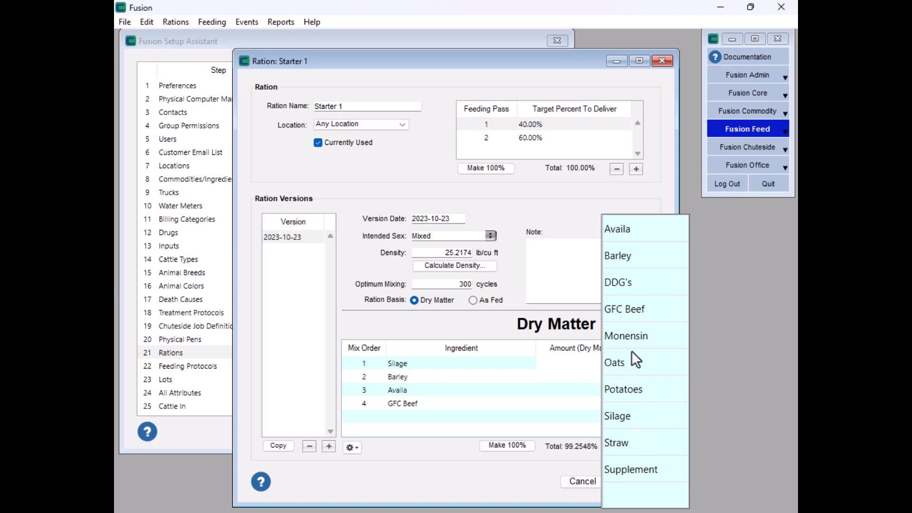
left_click(627, 337)
type("0.016")
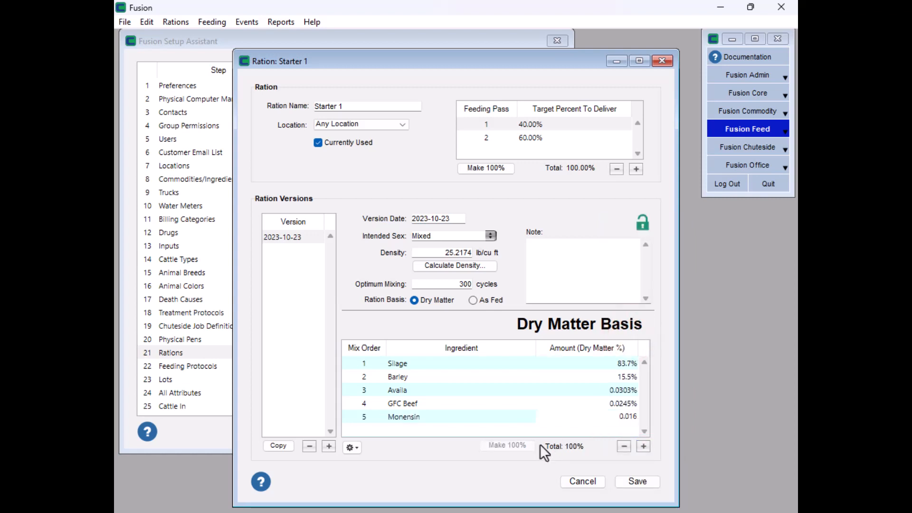
type("49")
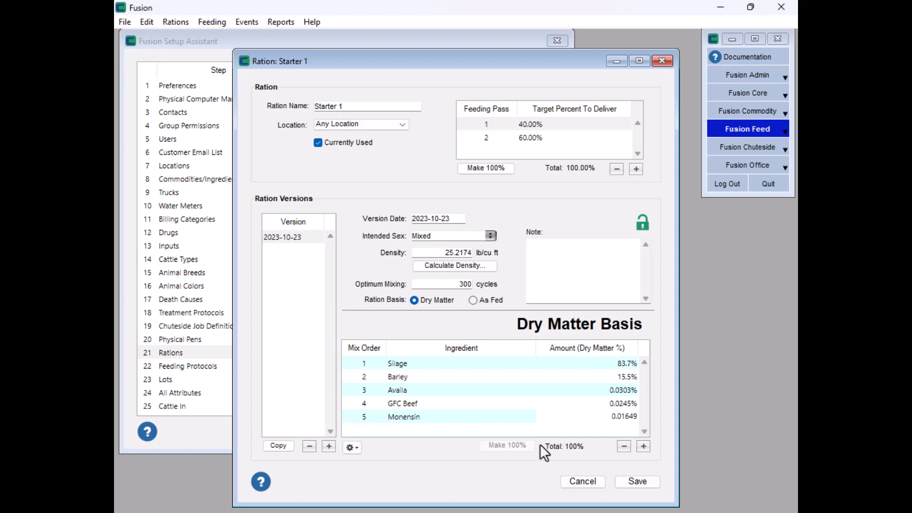
key("Tab")
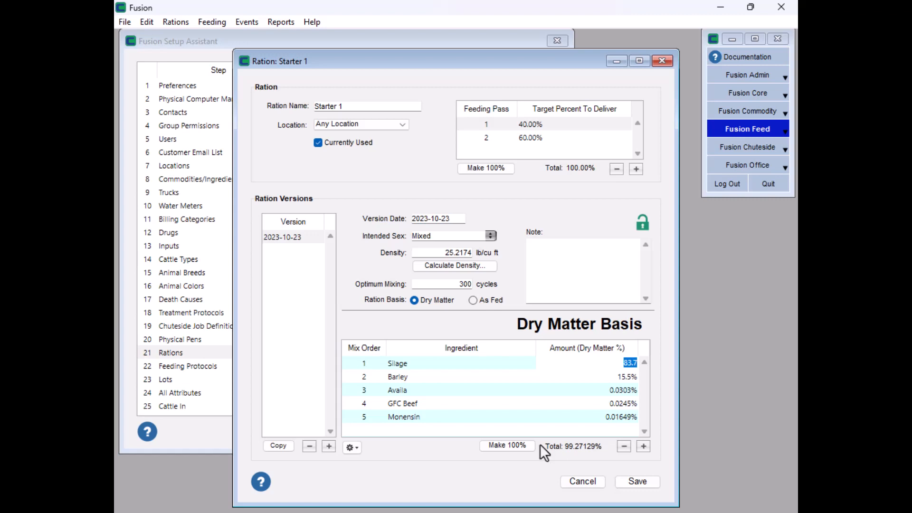
- Make the ingredient total 100% by letting Silage absorb the difference, and save the Starter 1 ration
left_click(429, 362)
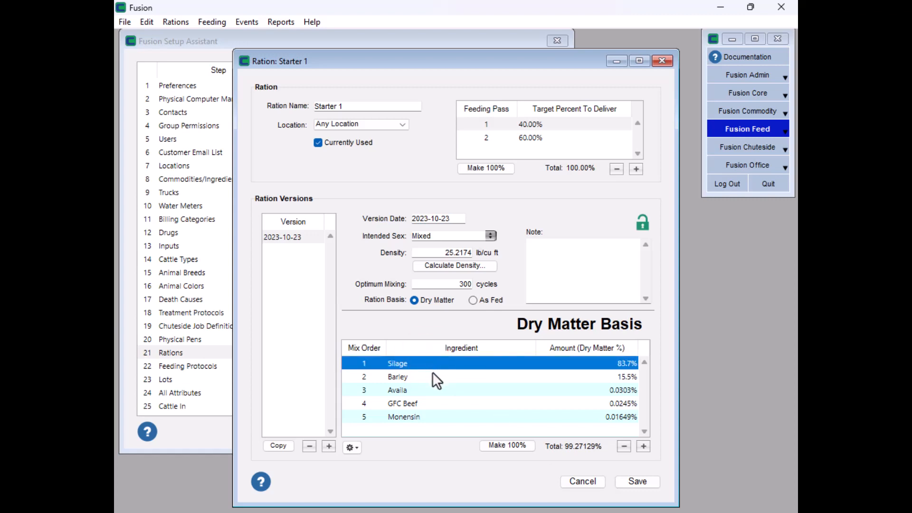
left_click(494, 446)
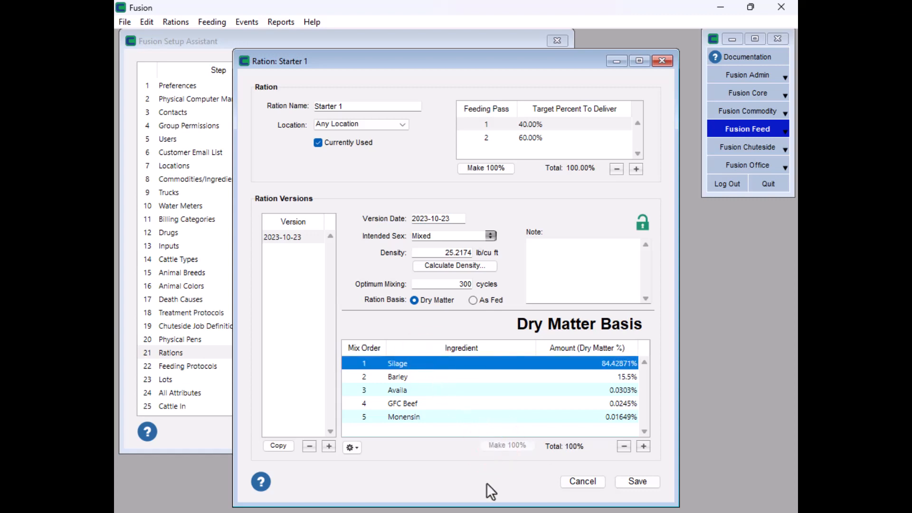
left_click(625, 481)
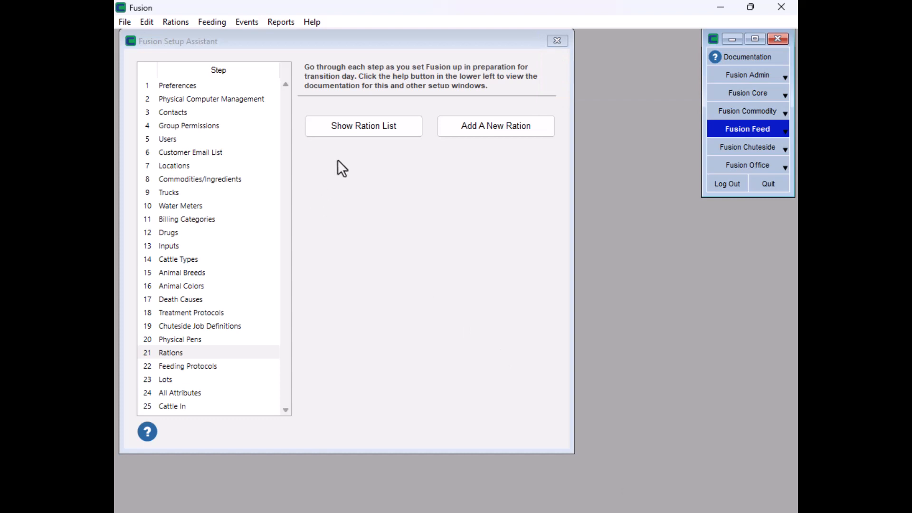
- Reopen the Starter 1 ration from the ration list and check the unlock prompt for its version, leaving it locked
left_click(182, 23)
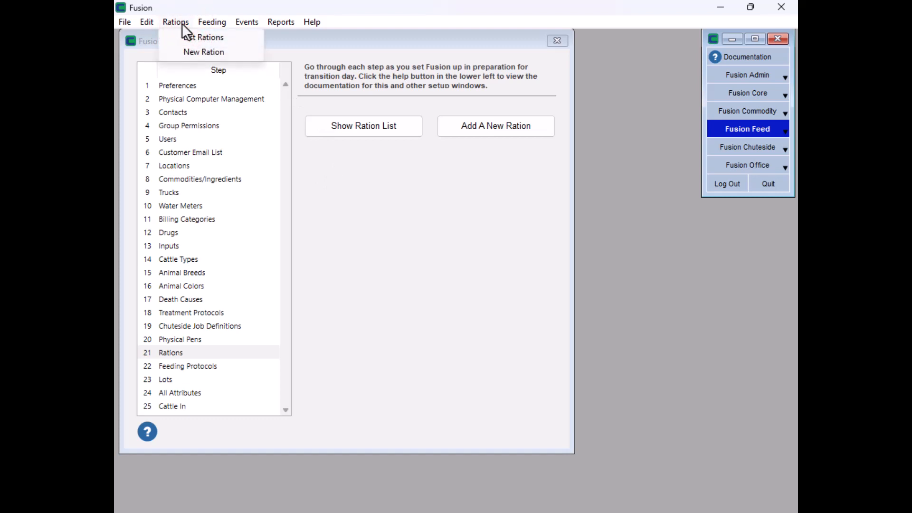
left_click(195, 38)
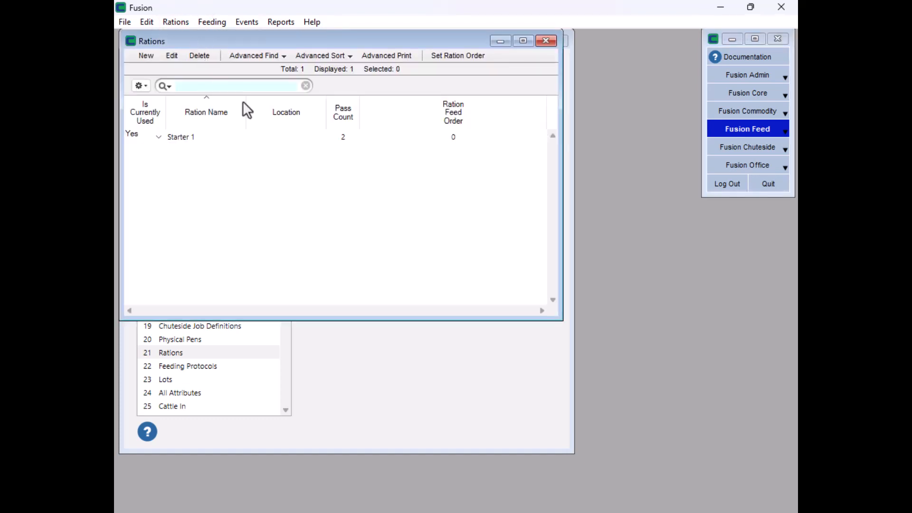
double_click(235, 139)
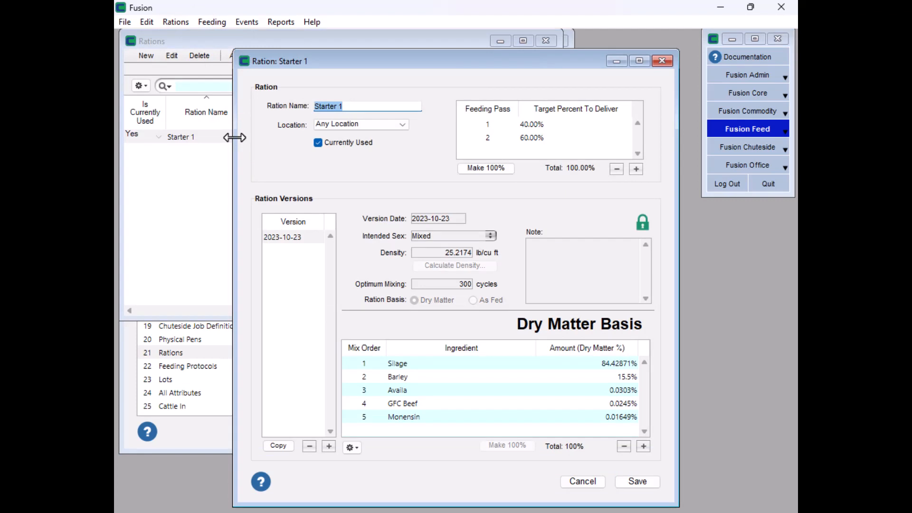
left_click(405, 364)
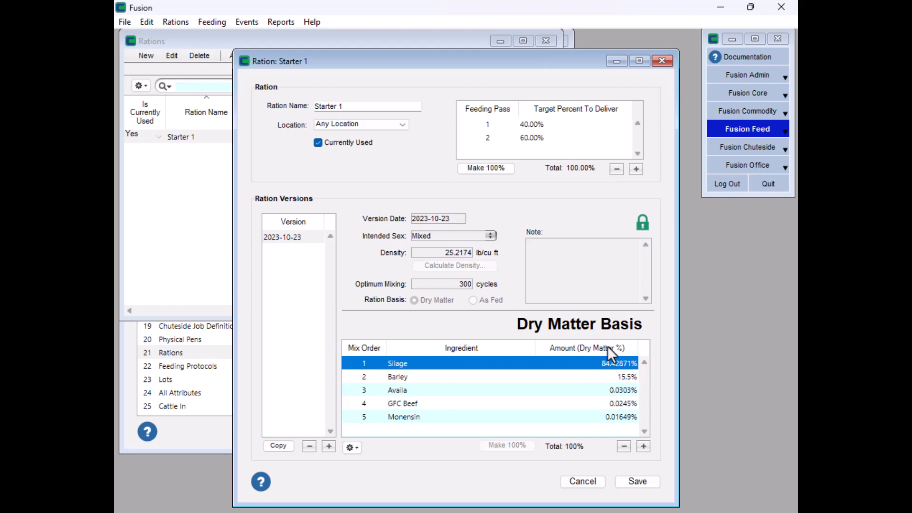
left_click(642, 223)
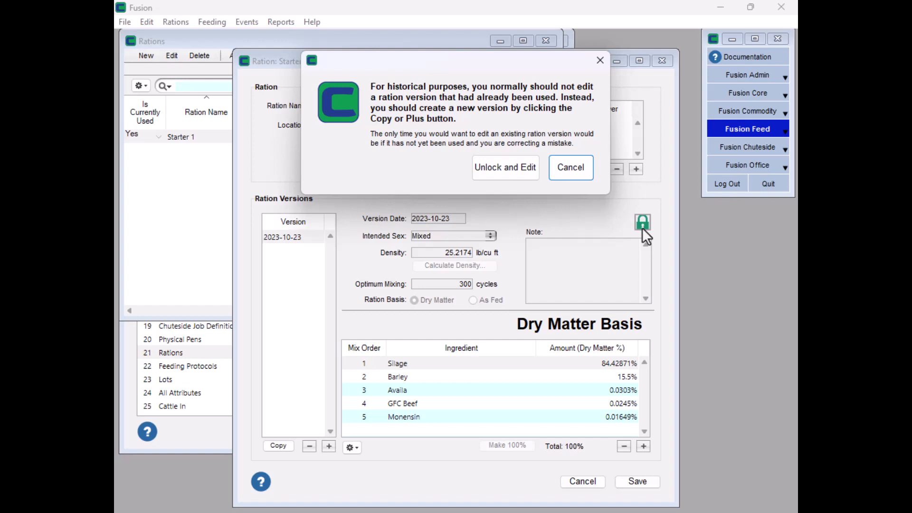
left_click(571, 168)
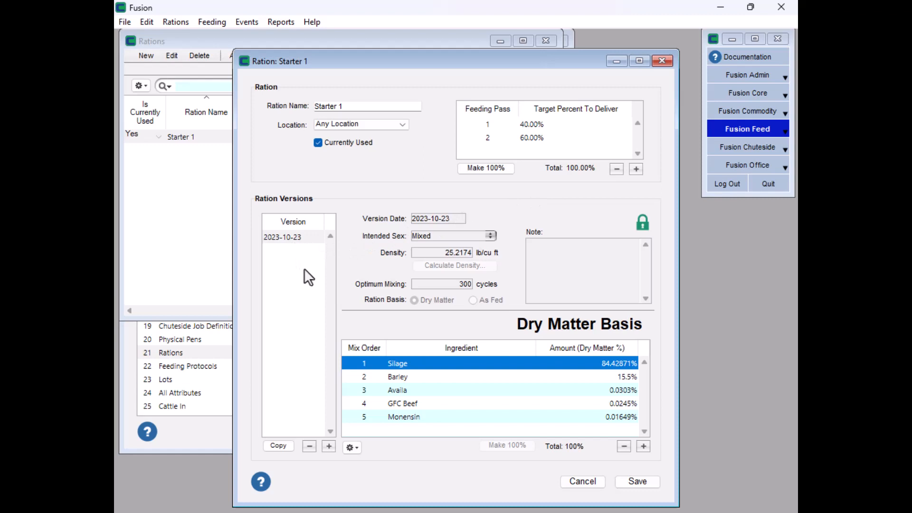
- Copy the 2023-10-23 version of the Starter 1 ration
left_click(294, 246)
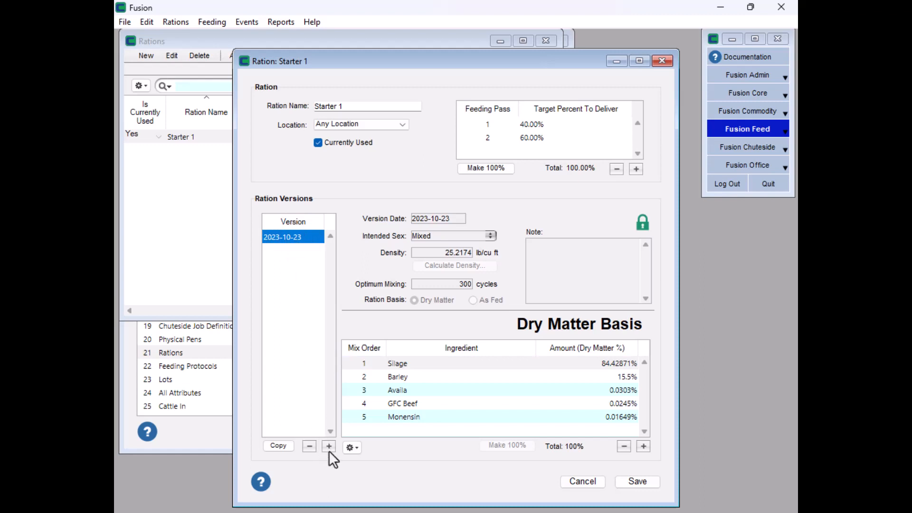
left_click(279, 445)
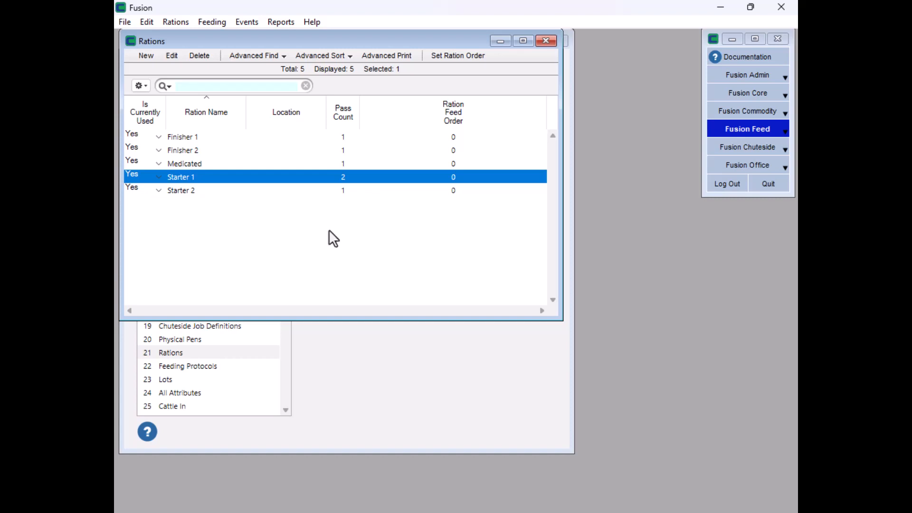
- Set the ration feed order to Medicated, Starter 1, Starter 2, Finisher 2, Finisher 1 and save the order
left_click(451, 55)
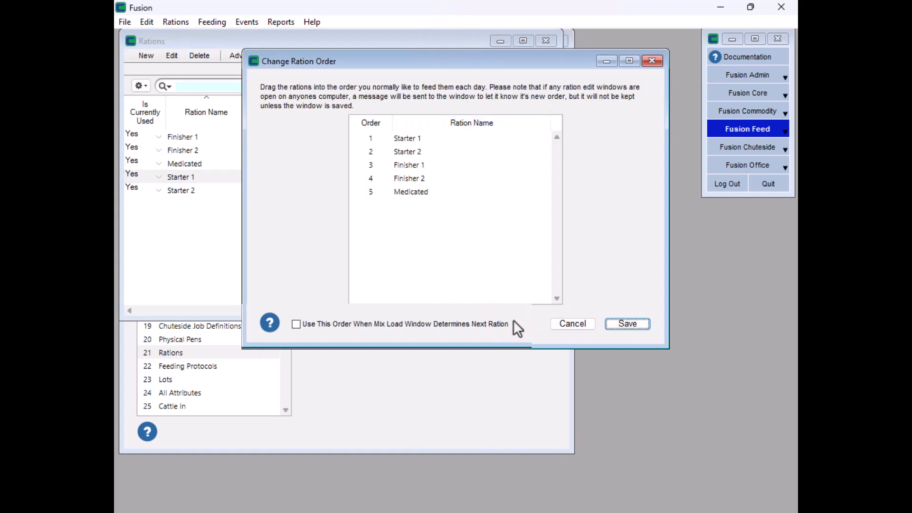
left_click(333, 324)
left_click_drag(408, 166, 413, 137)
left_click(620, 321)
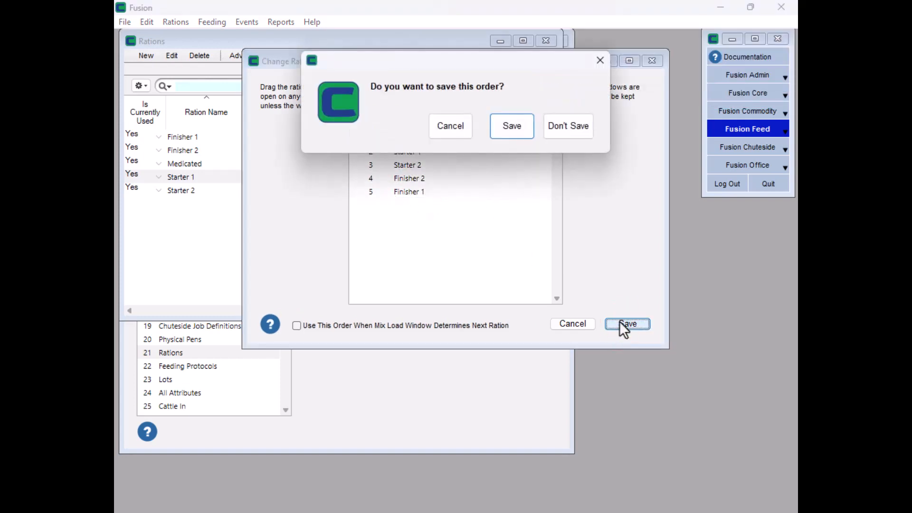
left_click(511, 134)
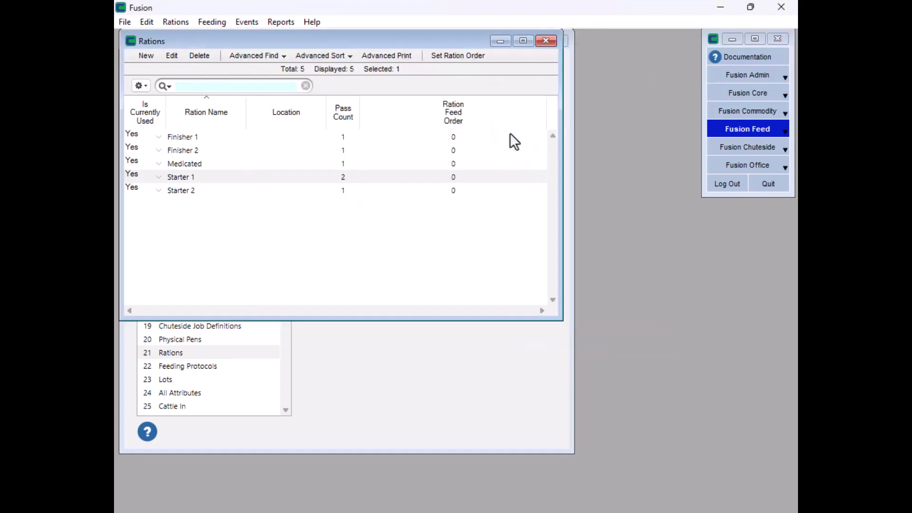